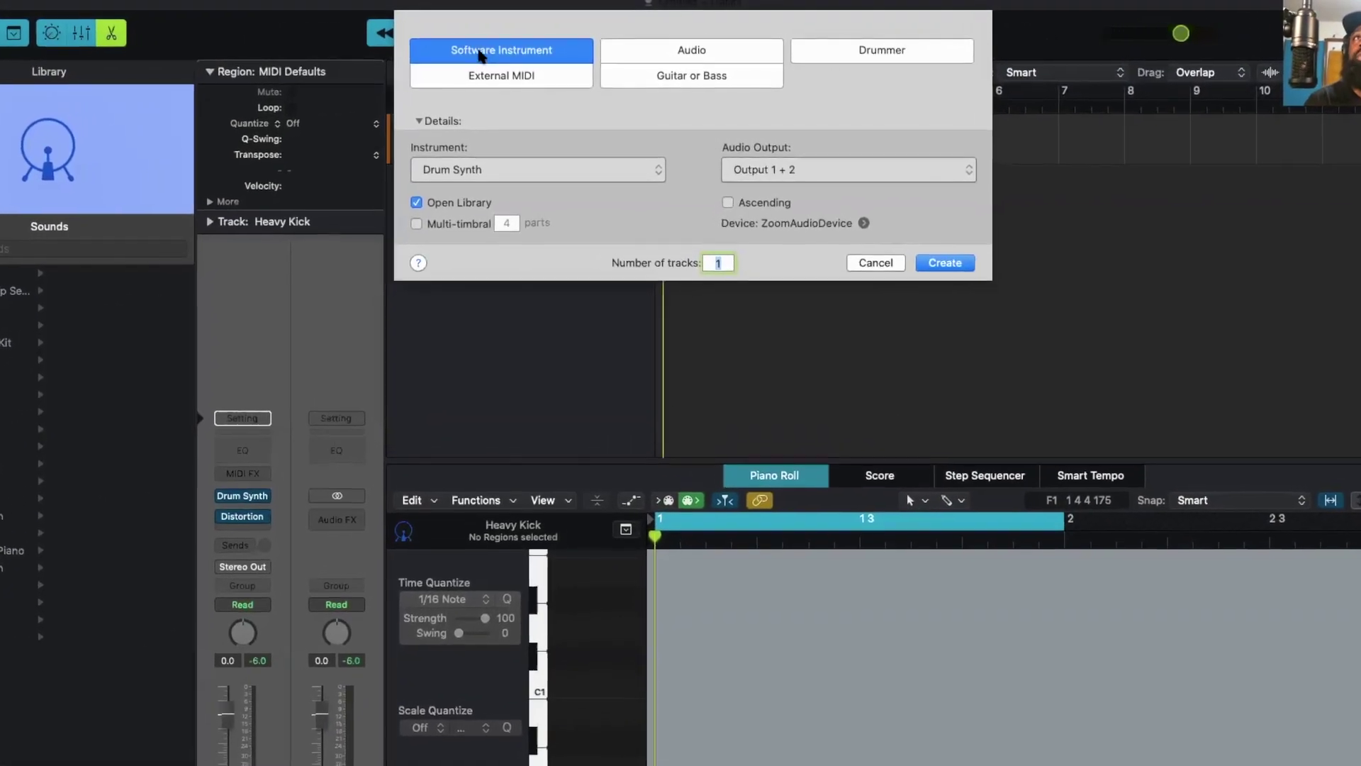
# Create a Software Instrument track with an Empty Channel Strip, added as Inst 2
pyautogui.click(488, 176)
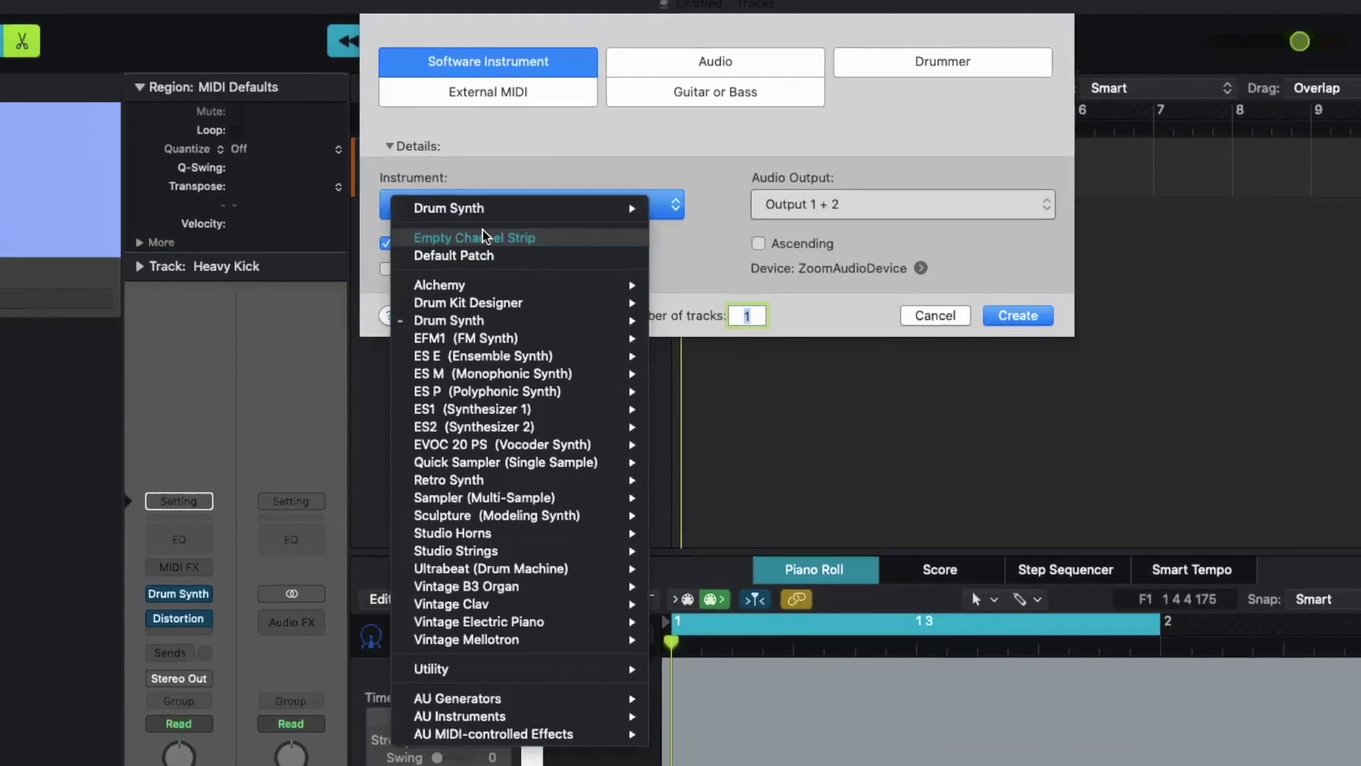
pyautogui.click(485, 238)
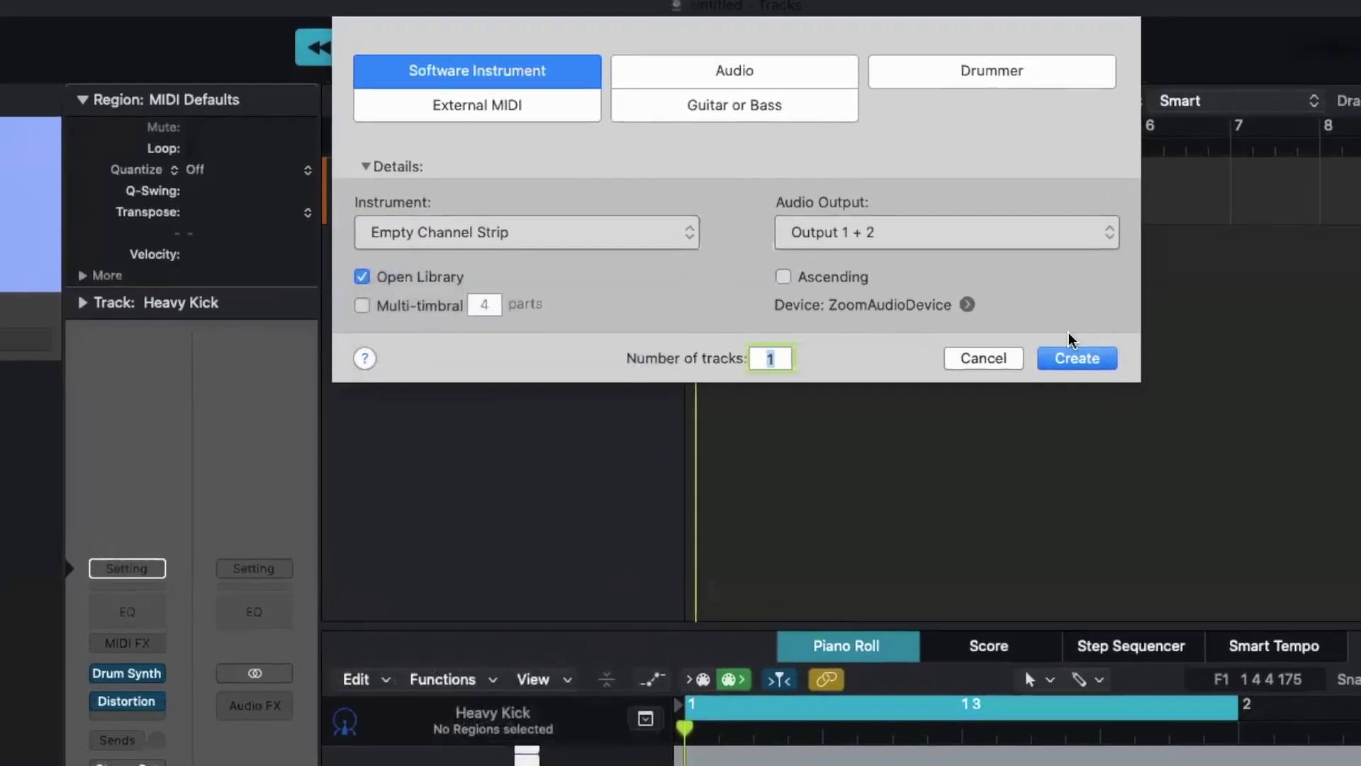
pyautogui.click(1089, 383)
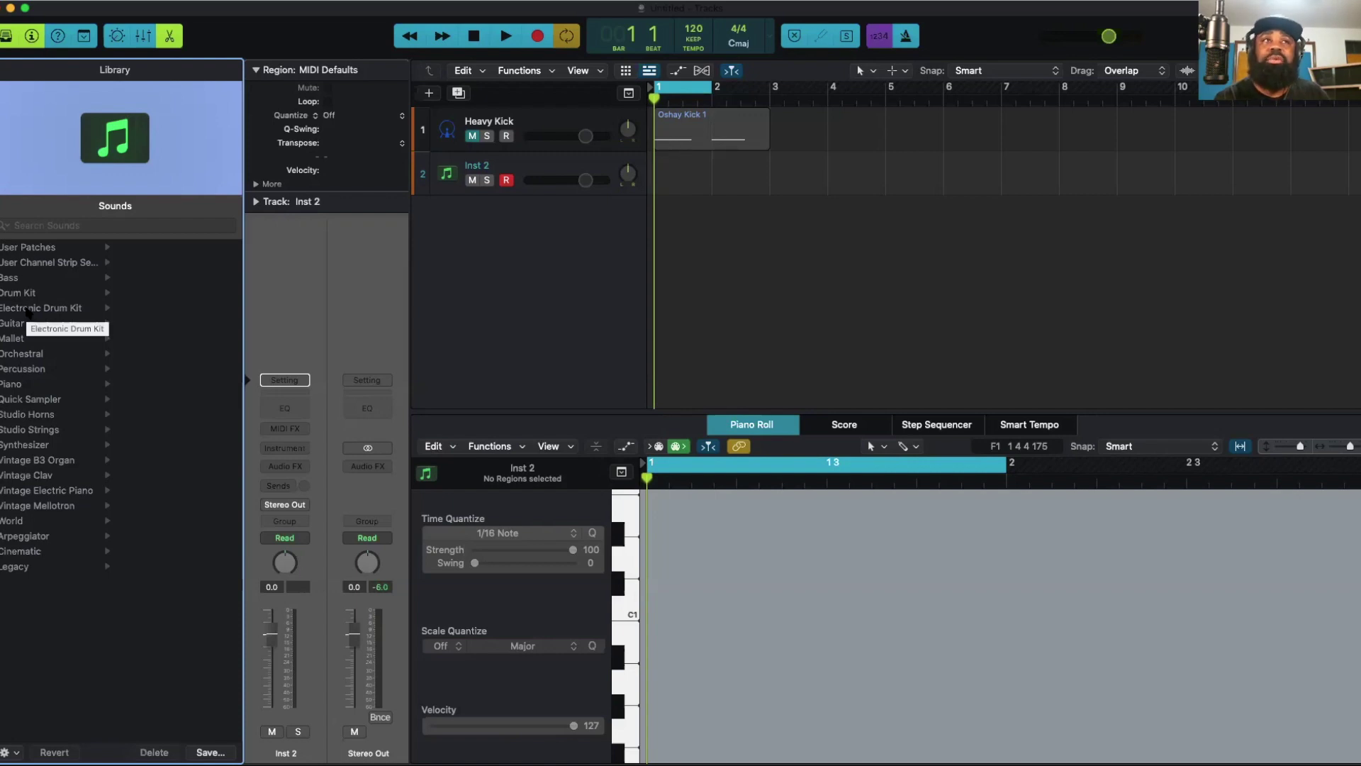
# Load the Electronic Drum Kit 'Empty Kit' patch and open its Drum Machine Designer
pyautogui.click(28, 309)
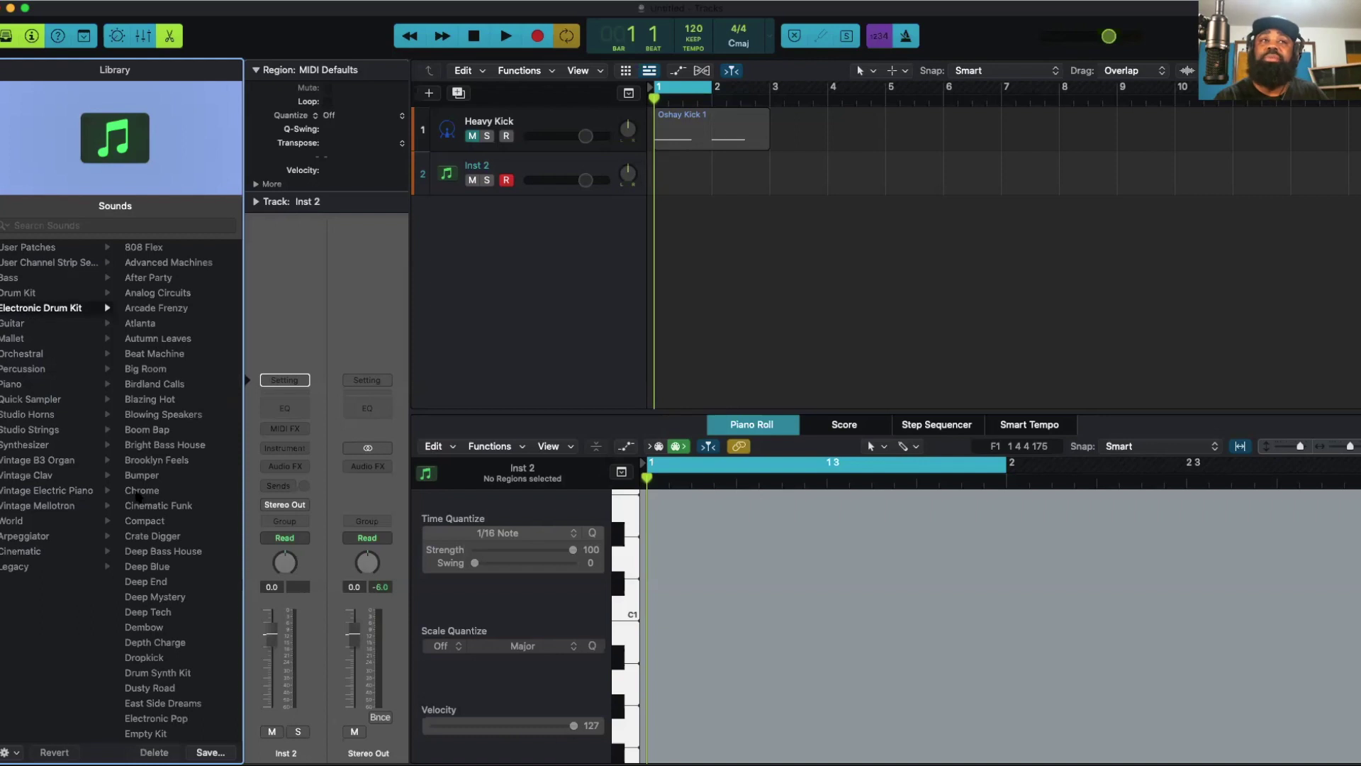
pyautogui.scroll(-5, 139, 496)
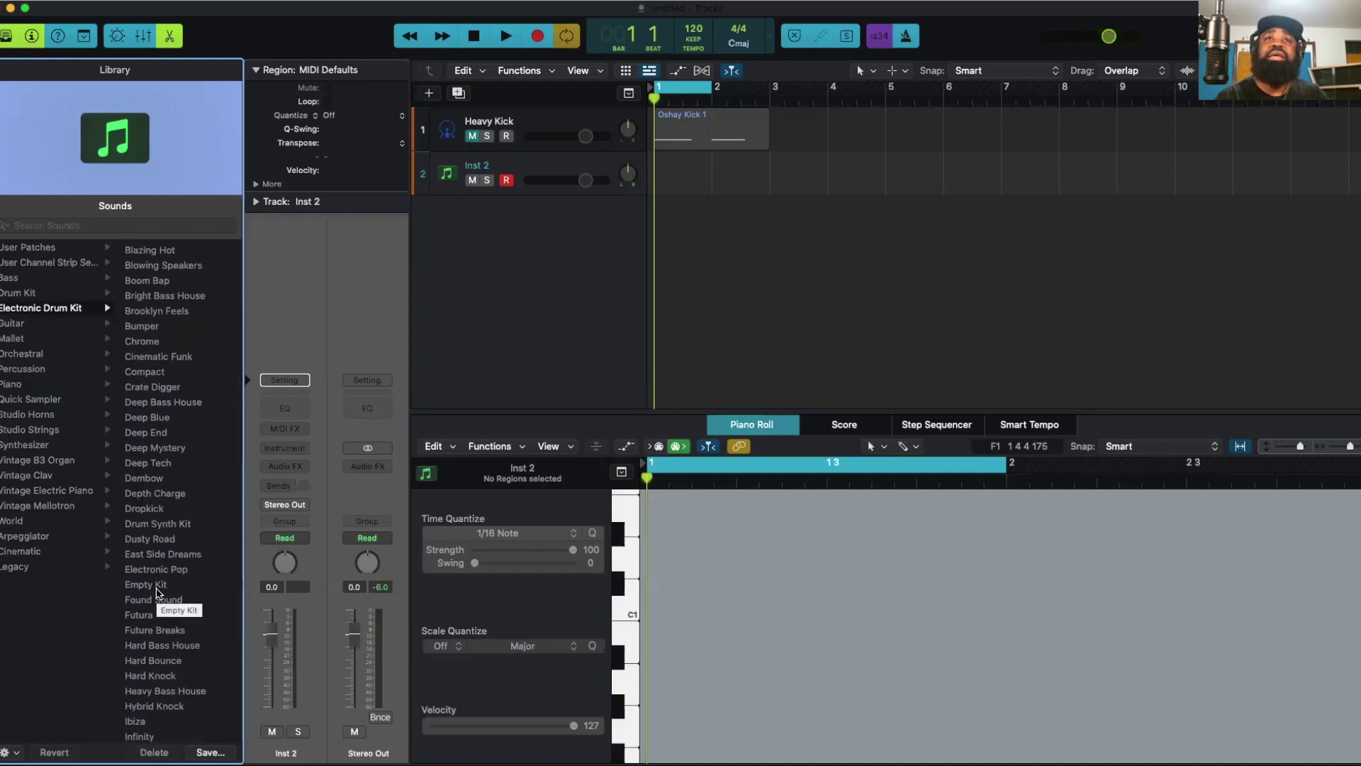
pyautogui.click(158, 588)
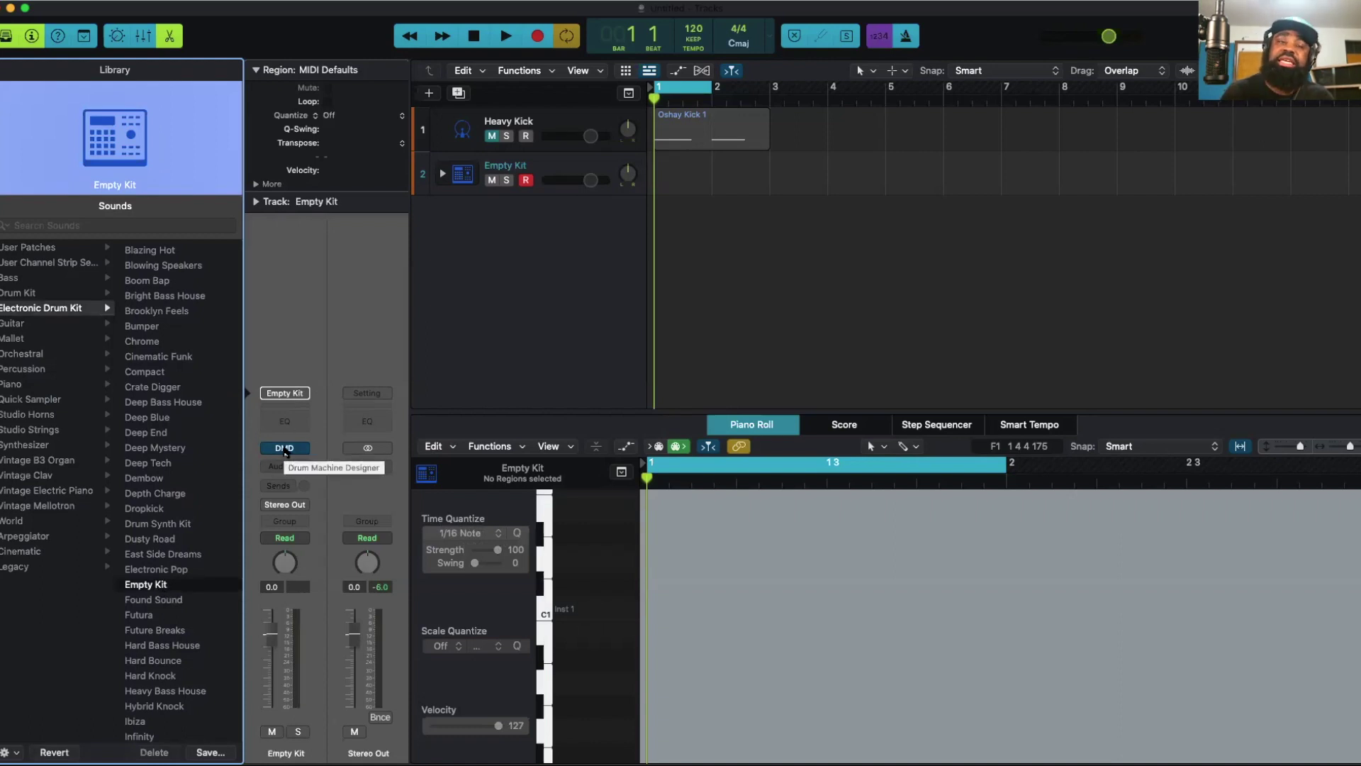
pyautogui.click(284, 447)
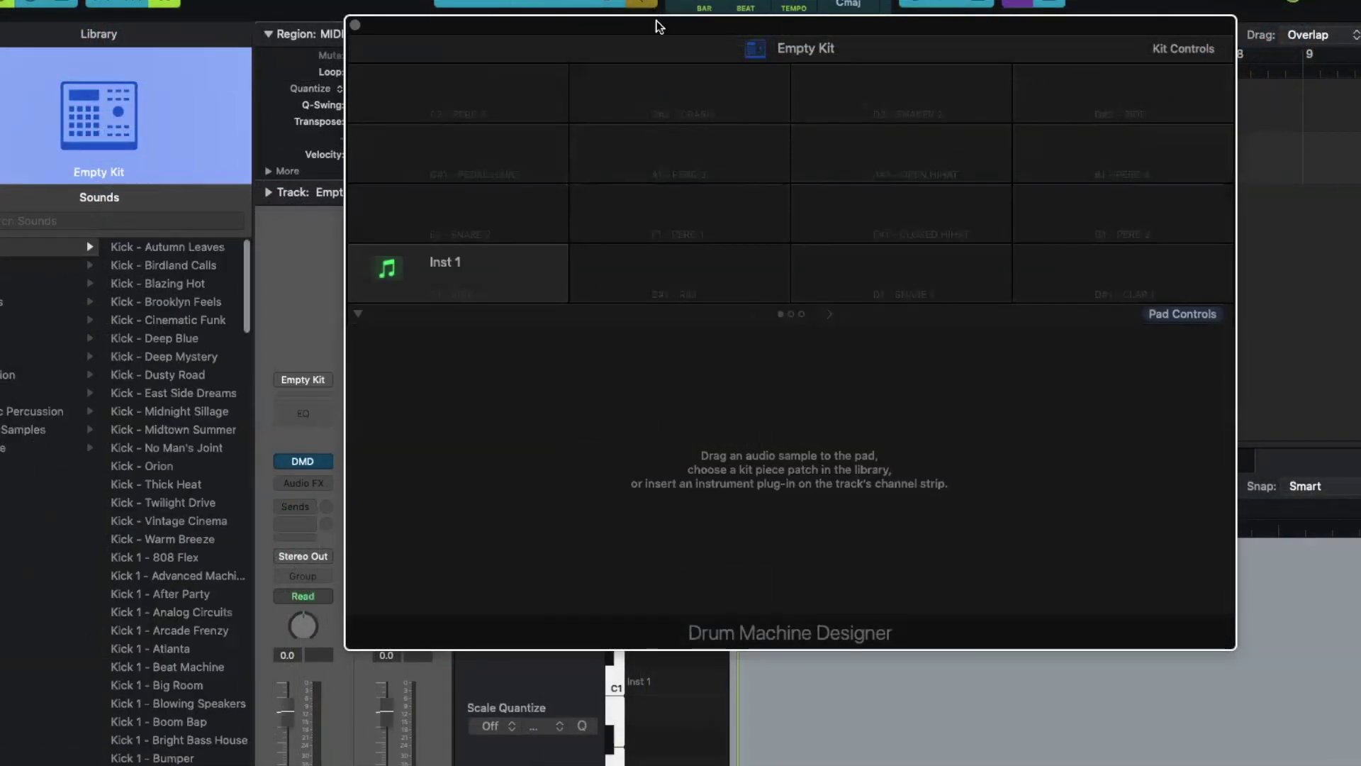
# Reposition the Drum Machine Designer and make the first pad a sampler holding Oshay Kick 1
pyautogui.moveTo(658, 26); pyautogui.dragTo(544, 80)
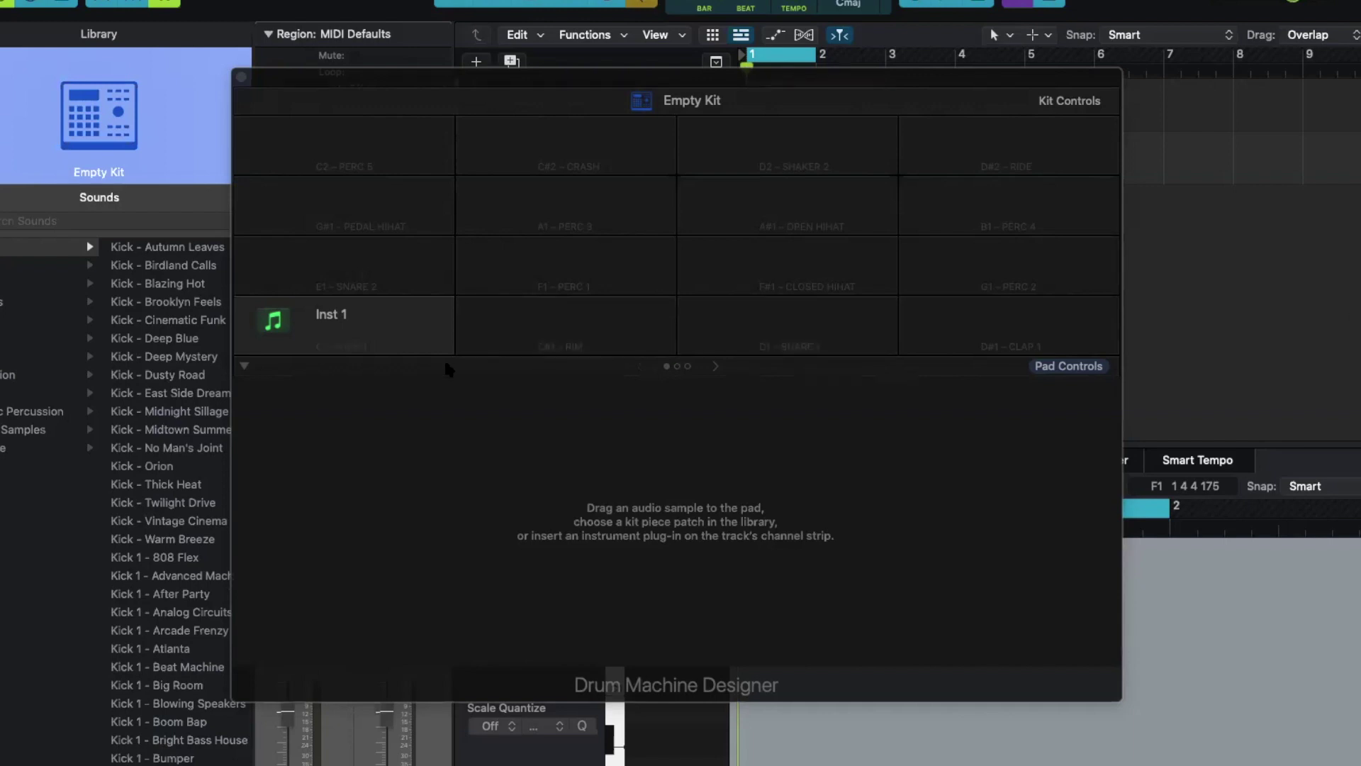
pyautogui.click(358, 331)
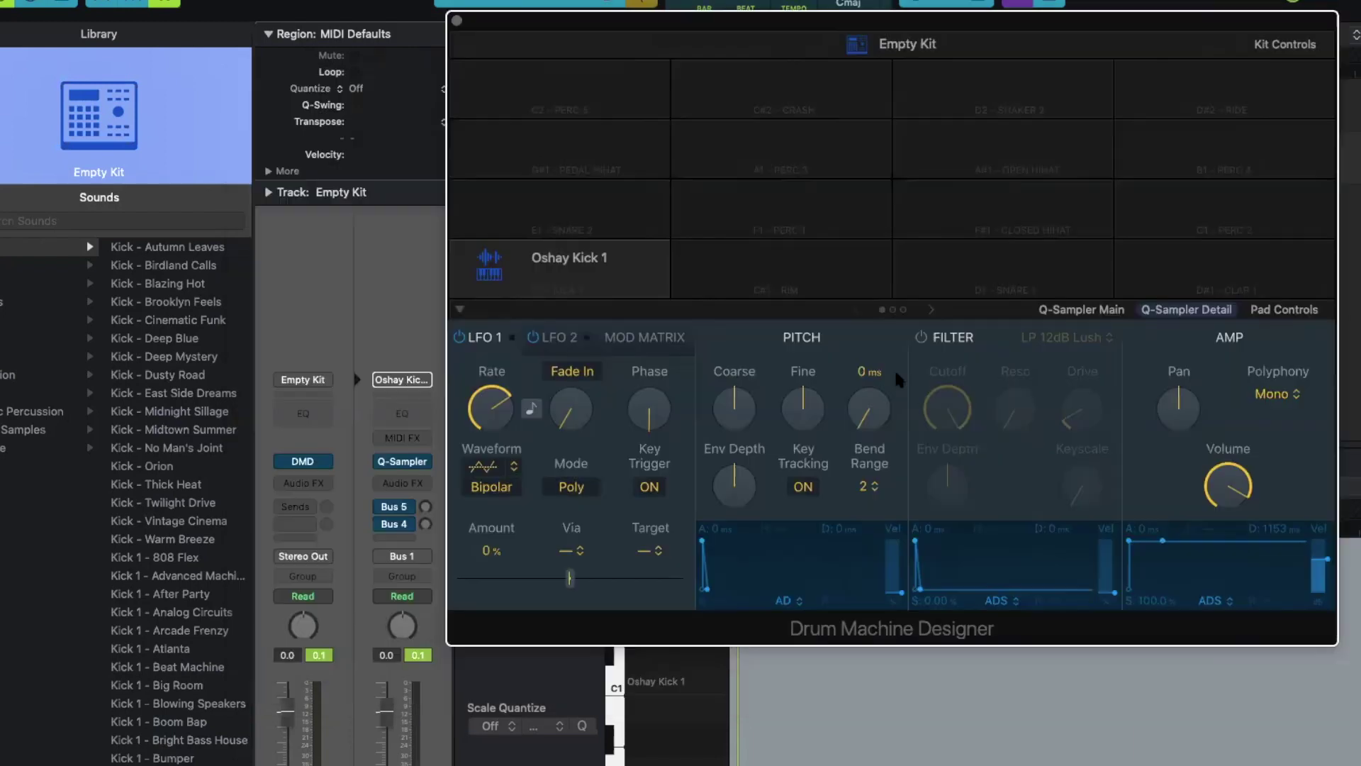
# Trim Oshay Kick 1 to end near 1.996 s and give it a 0.061 s fade-out
pyautogui.click(1073, 316)
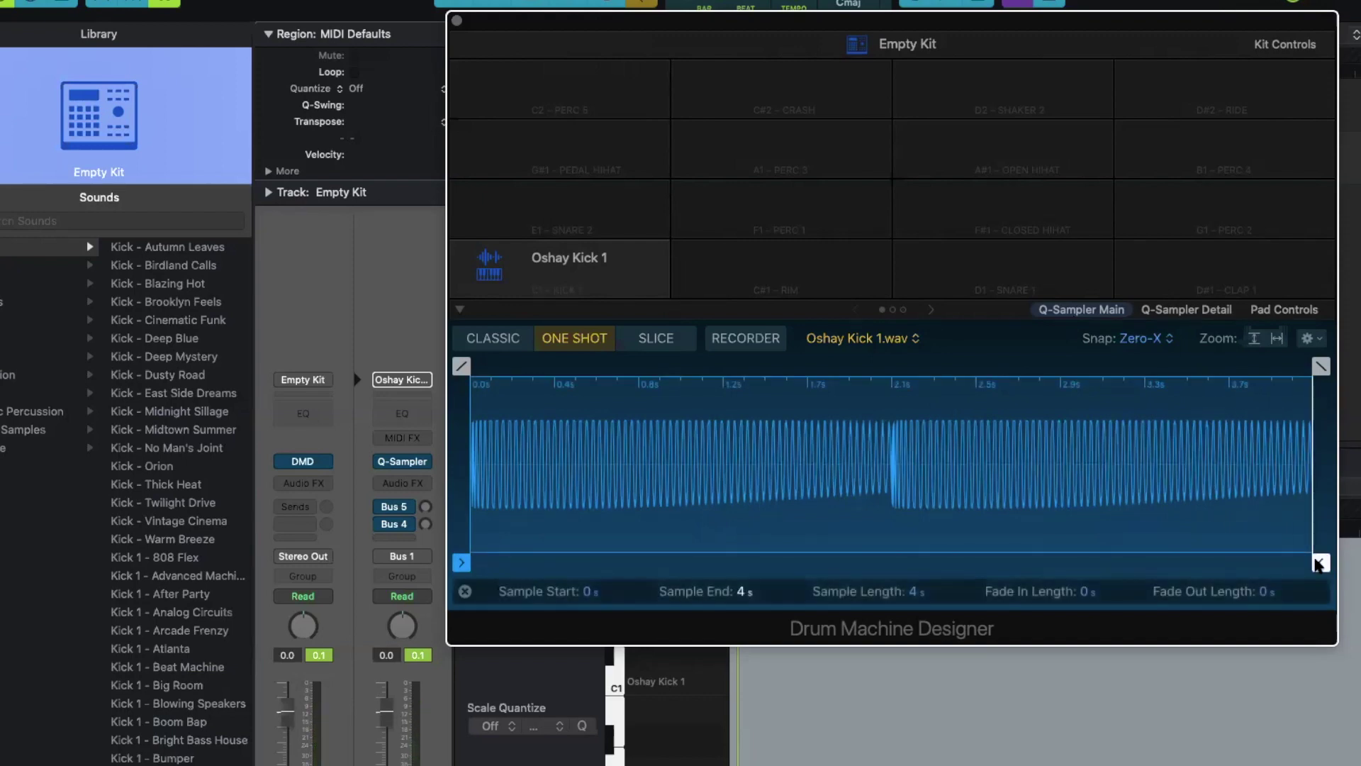
pyautogui.moveTo(1320, 561)
pyautogui.mouseDown()
pyautogui.moveTo(1024, 562)
pyautogui.moveTo(891, 602)
pyautogui.mouseUp()
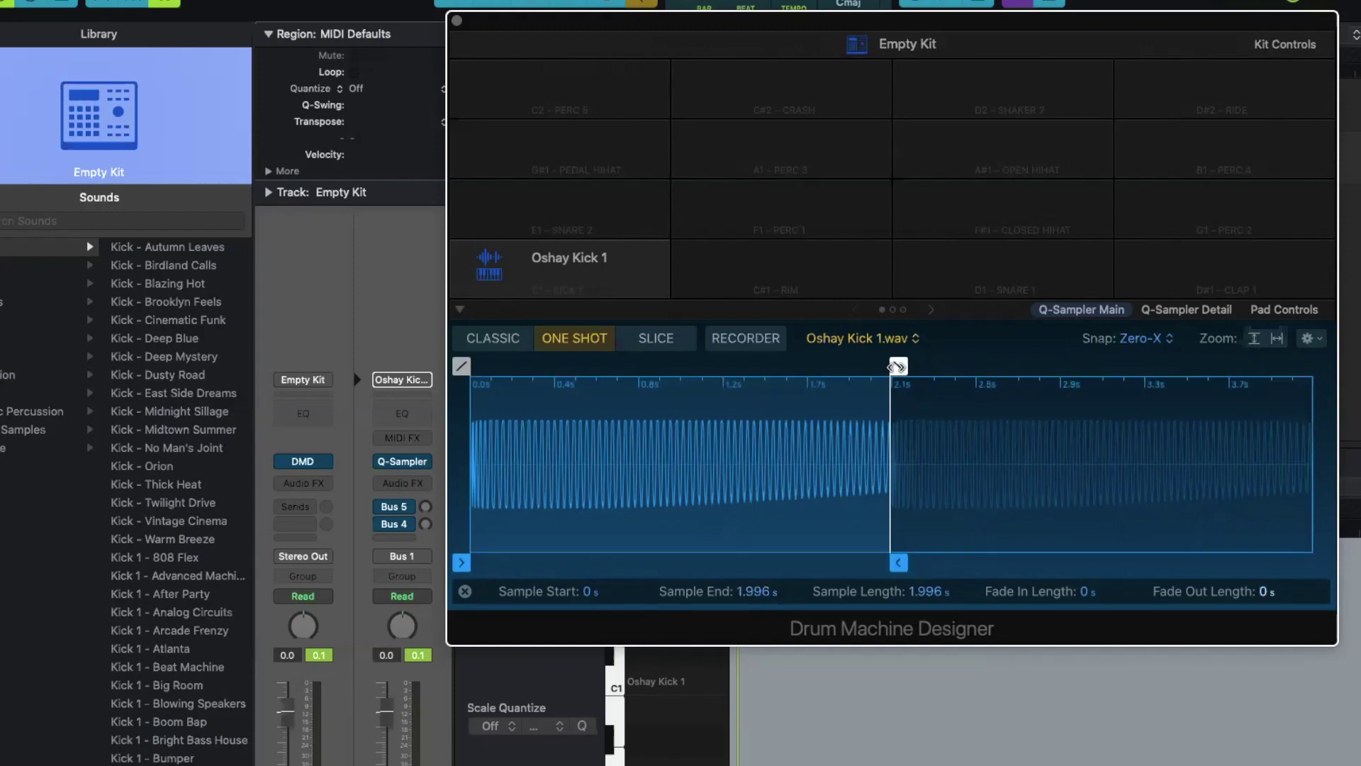
pyautogui.moveTo(897, 366); pyautogui.dragTo(884, 367)
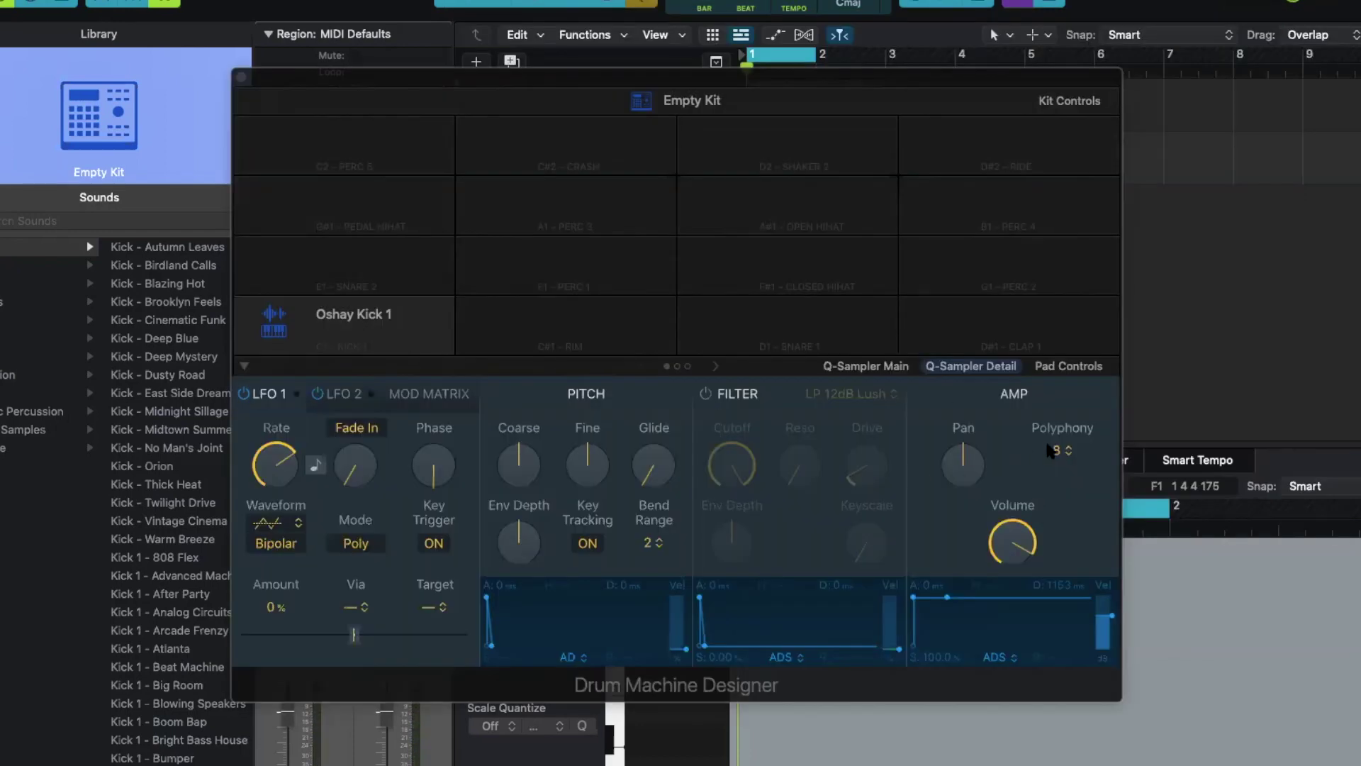
# Switch the kick sampler's polyphony to Mono and move the Drum Machine Designer aside
pyautogui.click(1059, 450)
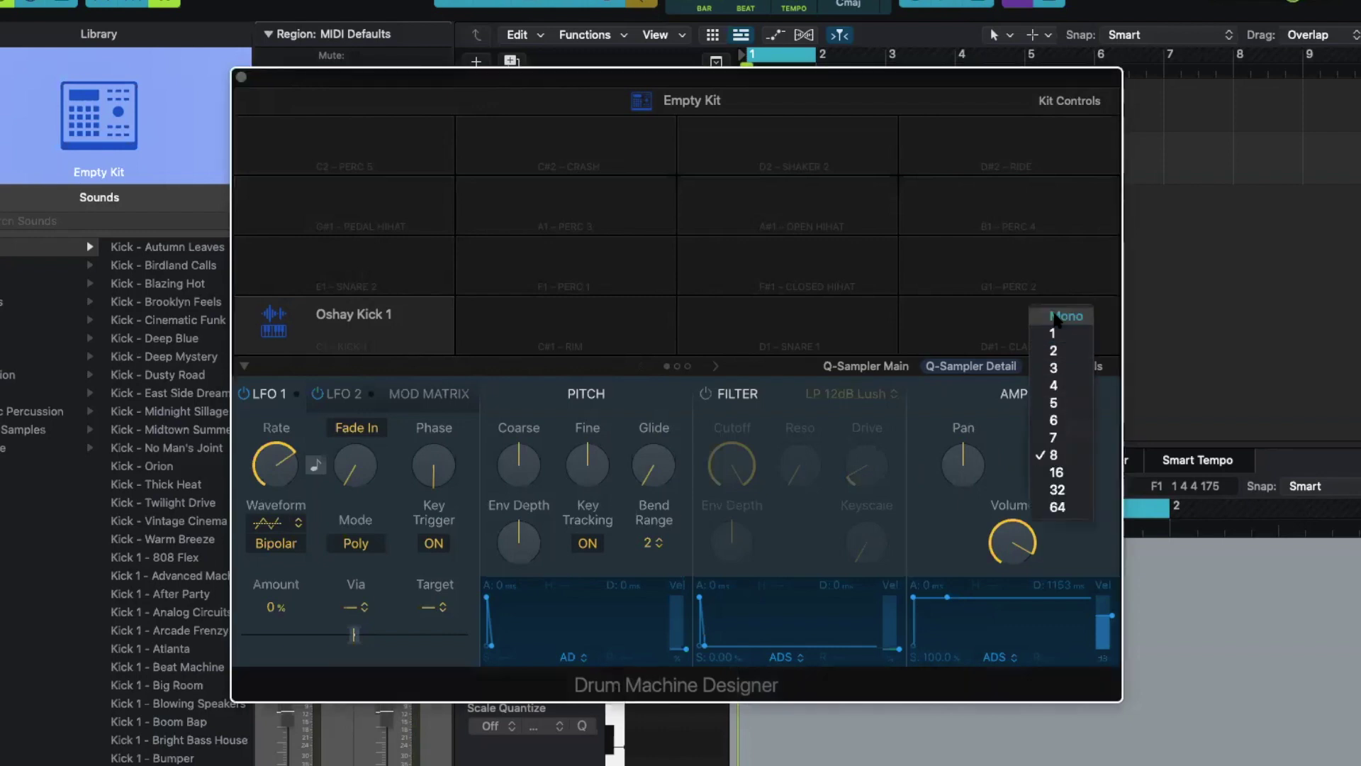
pyautogui.click(1054, 320)
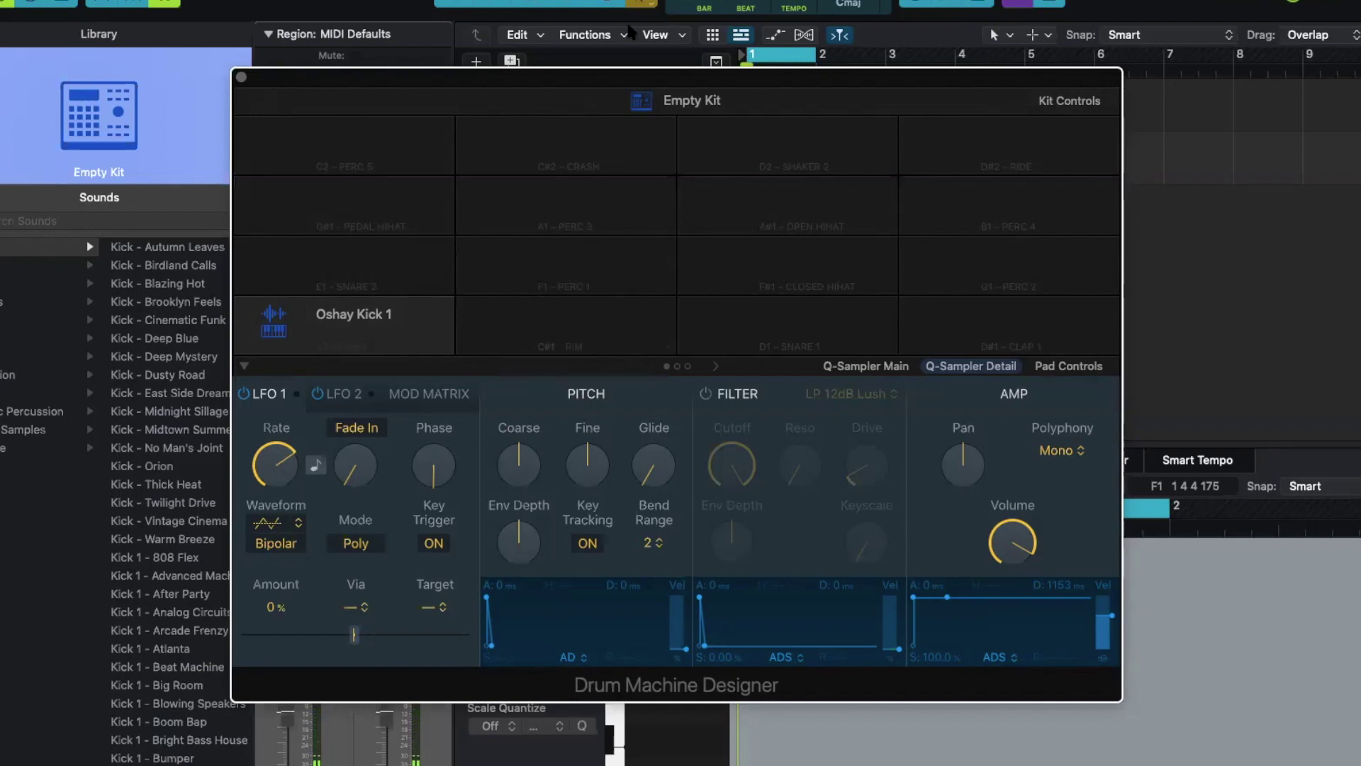
pyautogui.moveTo(610, 79); pyautogui.dragTo(825, 26)
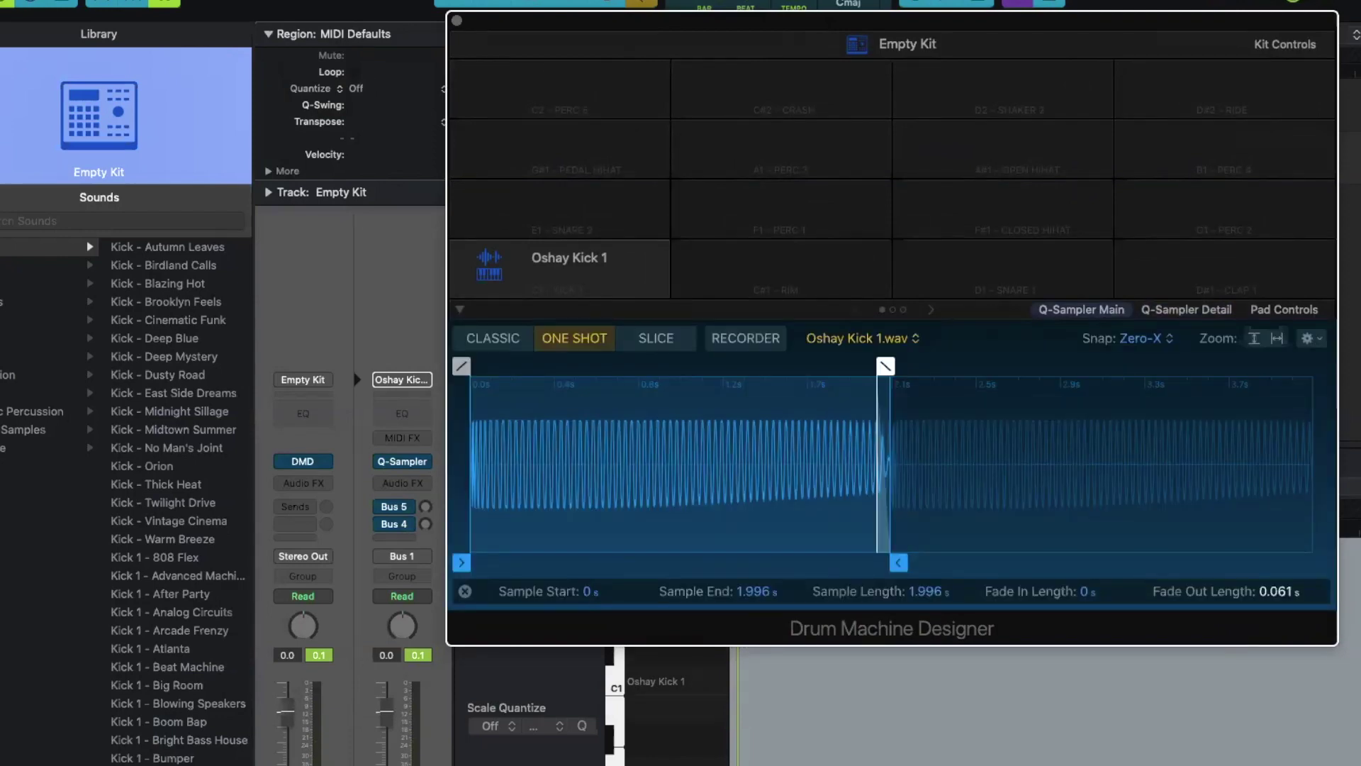
pyautogui.press('super+w')
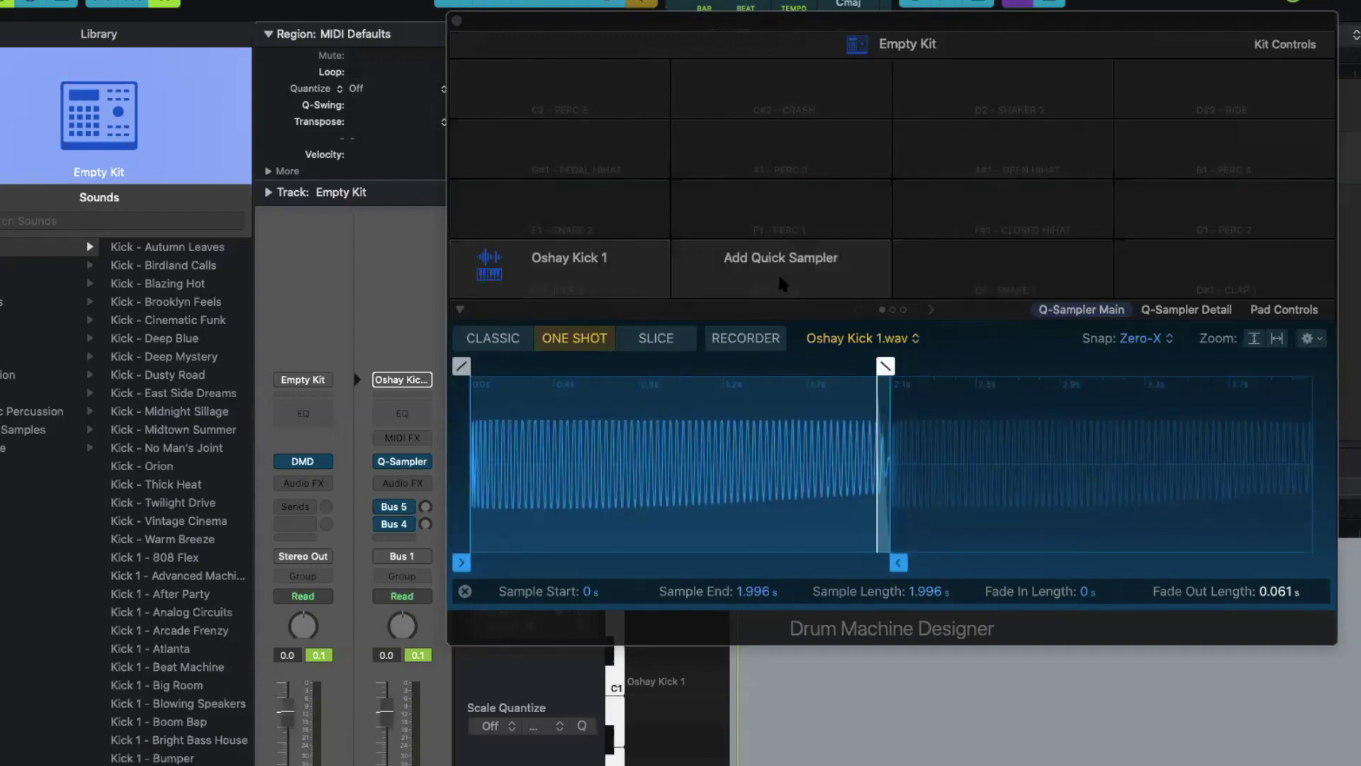
# Drop the OMG Snare 1 sample onto the empty pad beside Oshay Kick 1
pyautogui.moveTo(782, 284); pyautogui.dragTo(776, 279)
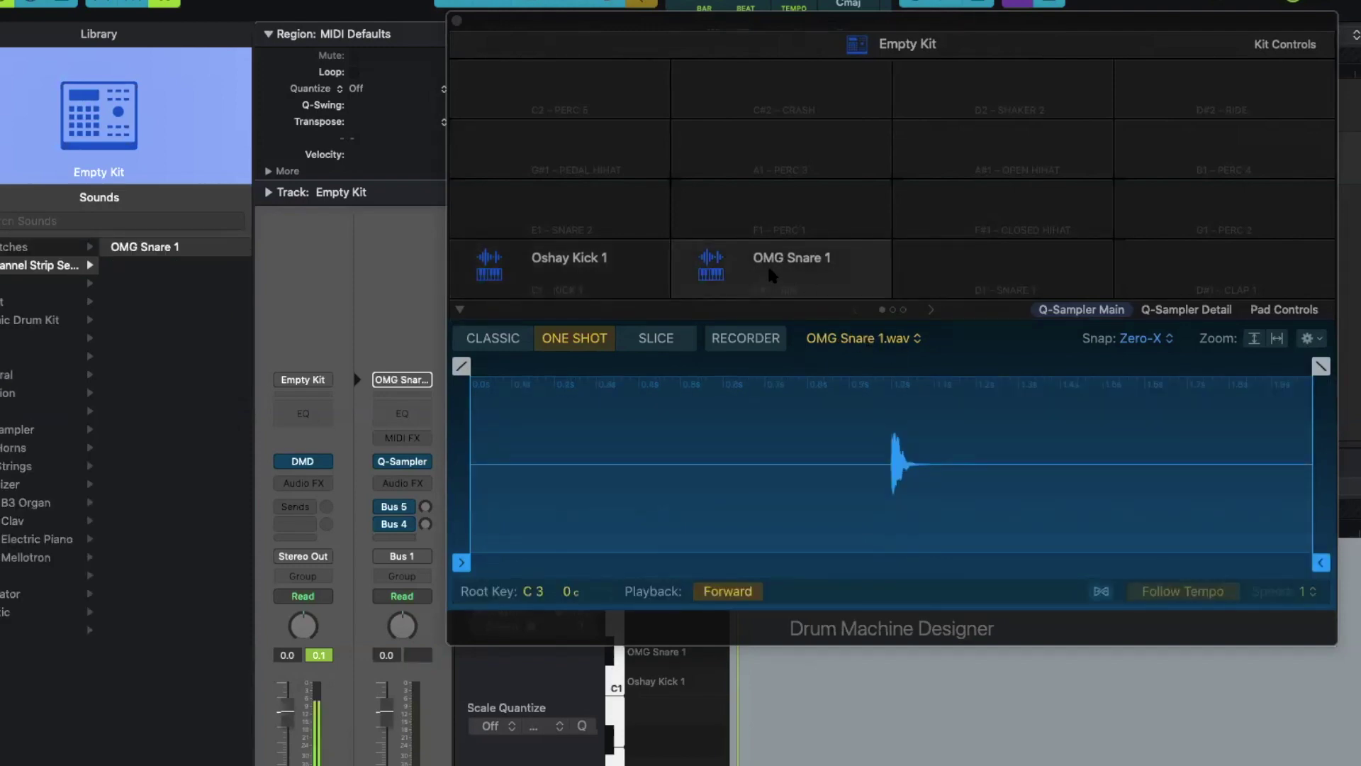
pyautogui.click(773, 275)
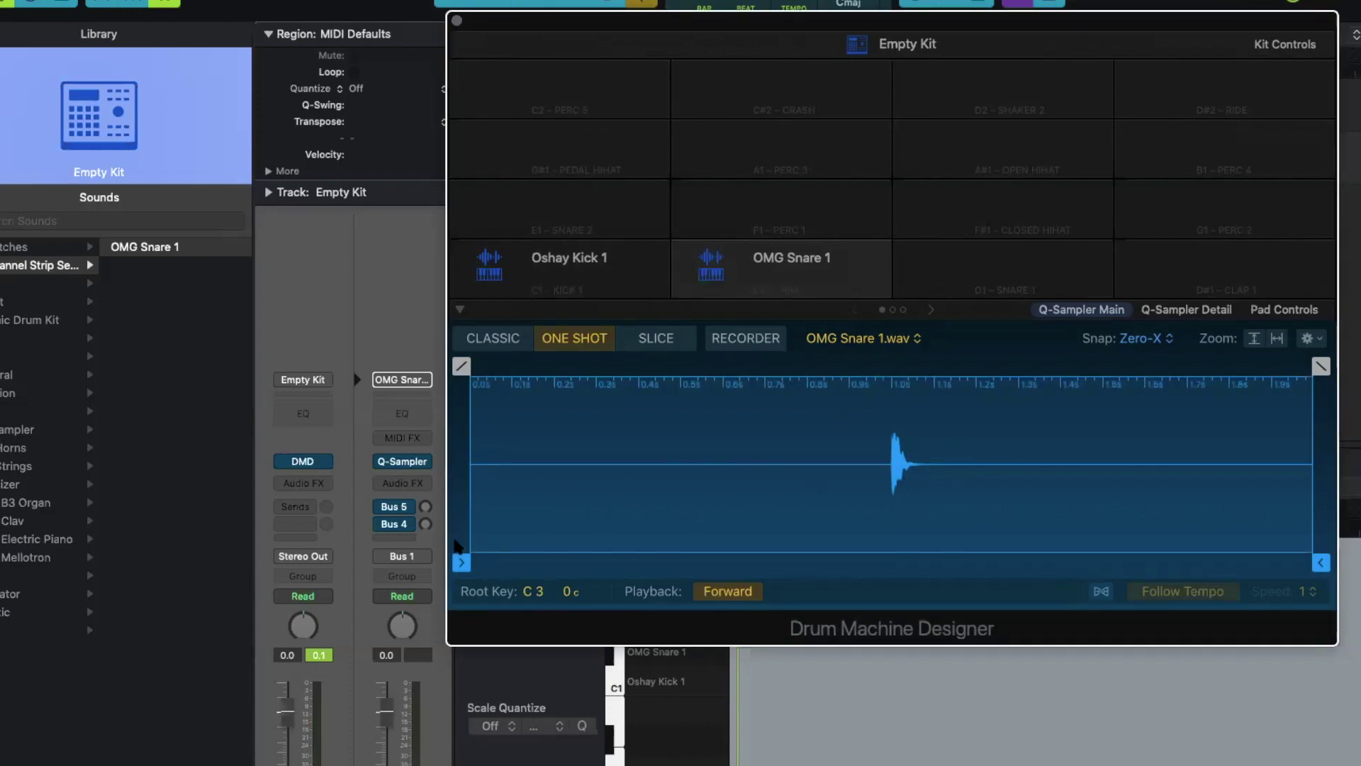
# Move the snare's start marker right to its hit and pull the end marker in
pyautogui.moveTo(463, 559)
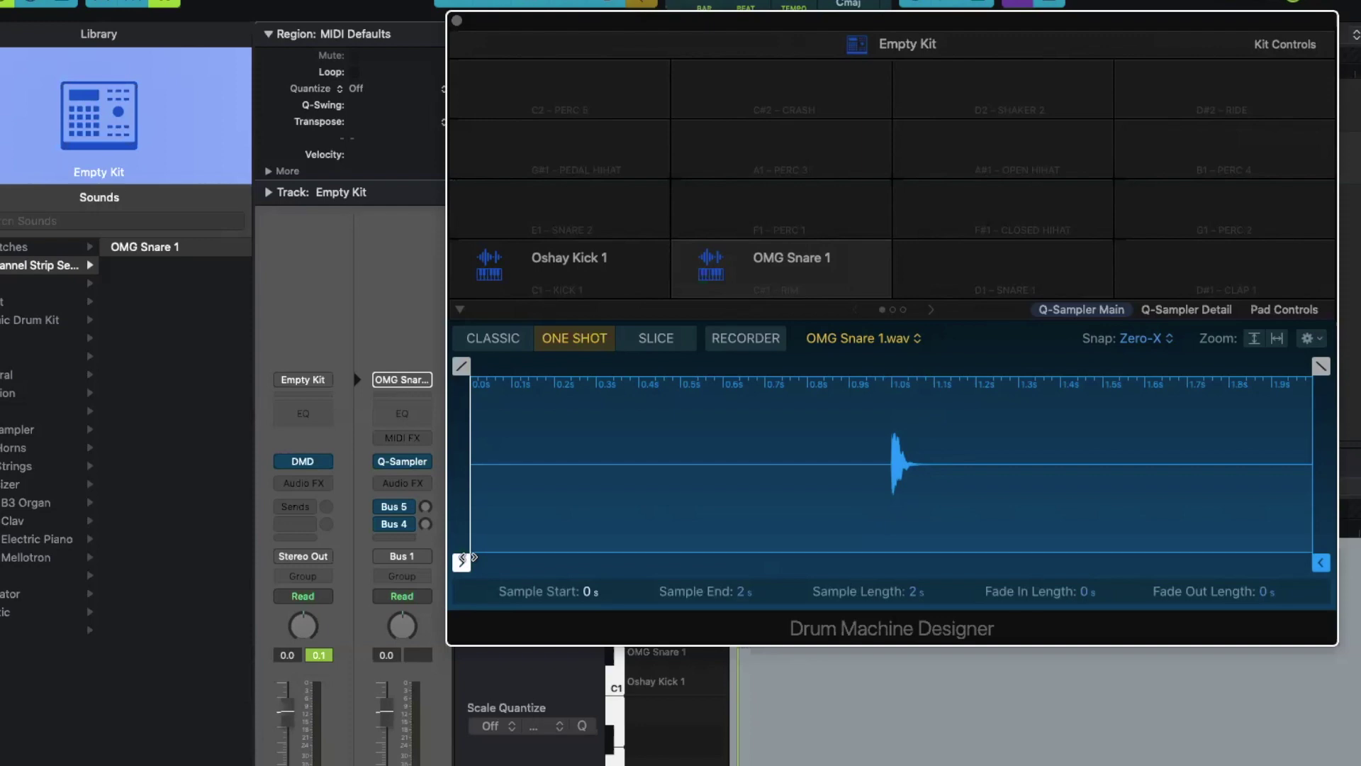
pyautogui.moveTo(462, 559)
pyautogui.mouseDown()
pyautogui.moveTo(860, 546)
pyautogui.moveTo(543, 553)
pyautogui.moveTo(382, 486)
pyautogui.mouseUp()
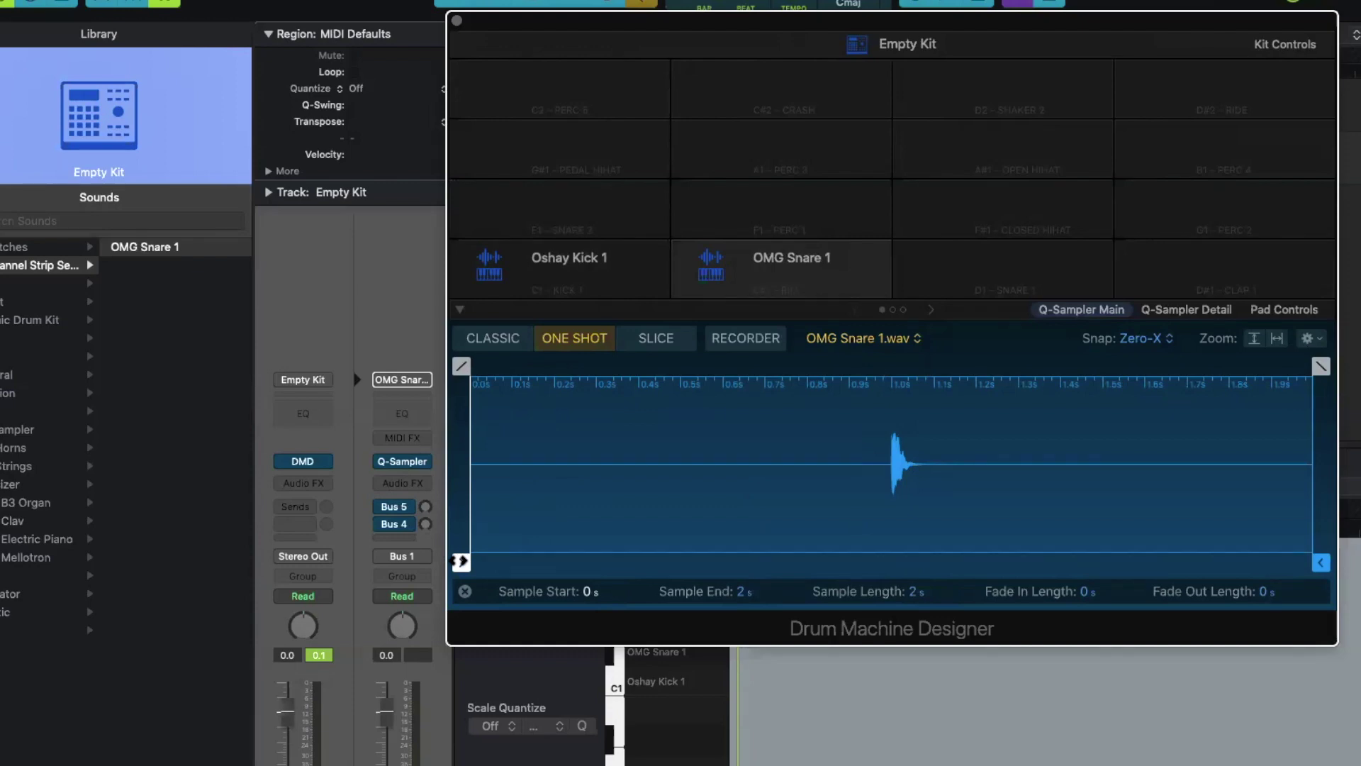
pyautogui.moveTo(460, 561)
pyautogui.mouseDown()
pyautogui.moveTo(1023, 581)
pyautogui.moveTo(850, 564)
pyautogui.moveTo(874, 544)
pyautogui.mouseUp()
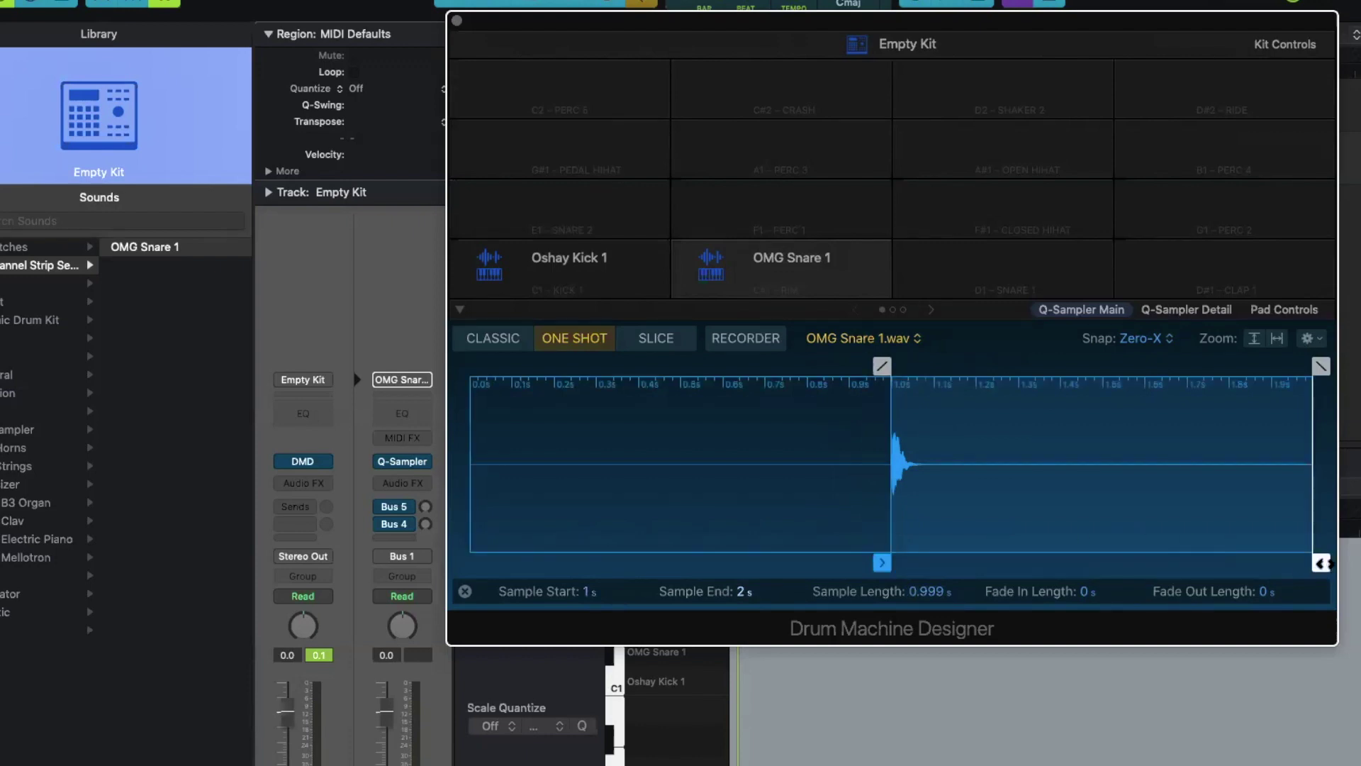
pyautogui.moveTo(1320, 562); pyautogui.dragTo(923, 531)
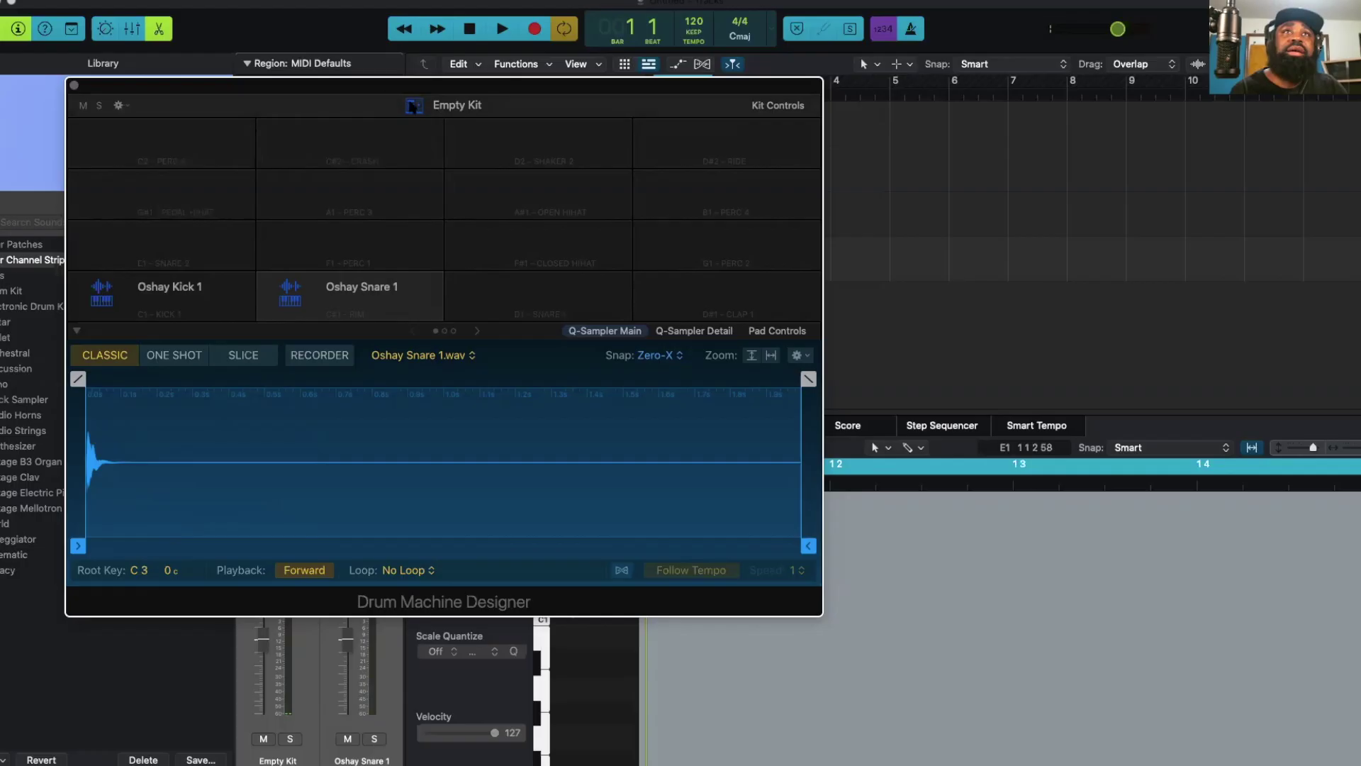
# Select the whole kit in Drum Machine Designer and start saving it from the Library
pyautogui.moveTo(393, 92); pyautogui.dragTo(744, 53)
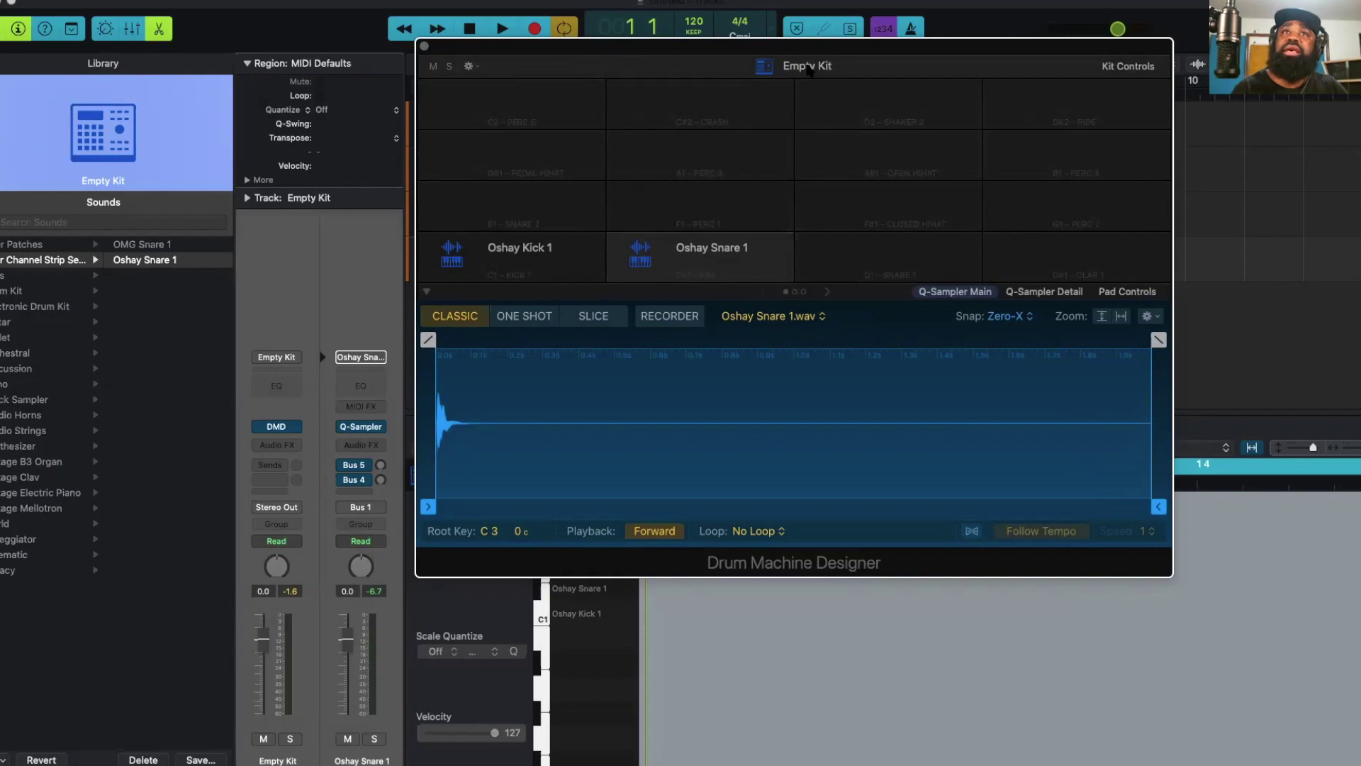
pyautogui.click(808, 67)
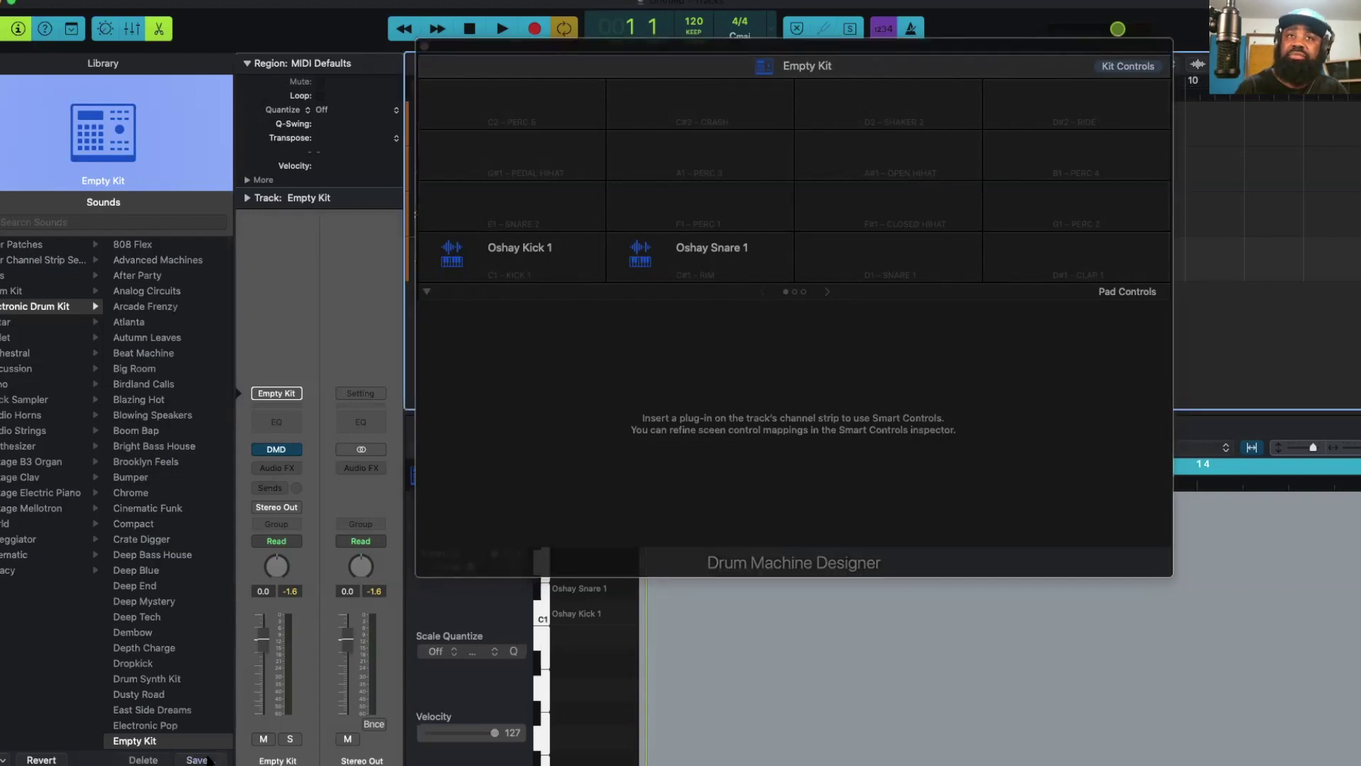
pyautogui.click(206, 759)
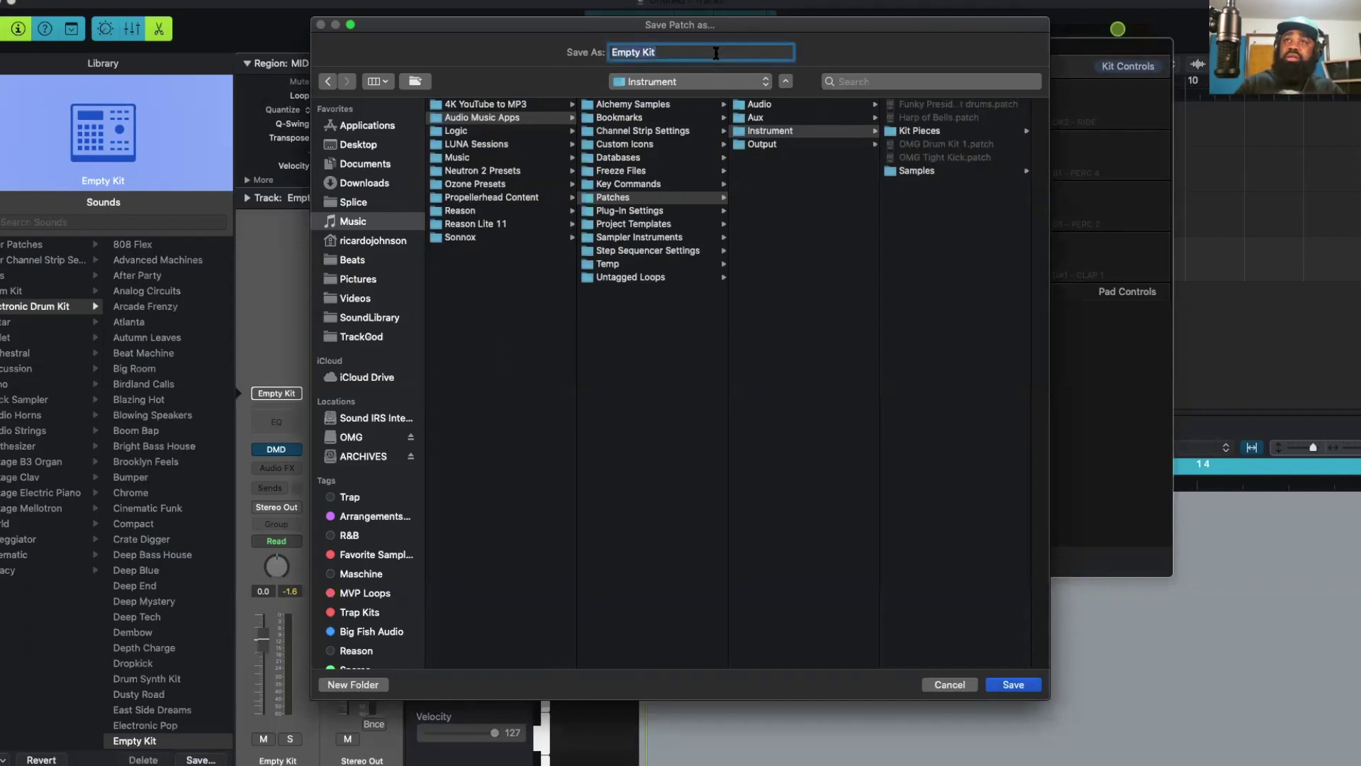
# Save the kit patch under the name 'Oshay Kit 1'
pyautogui.write('Osha')
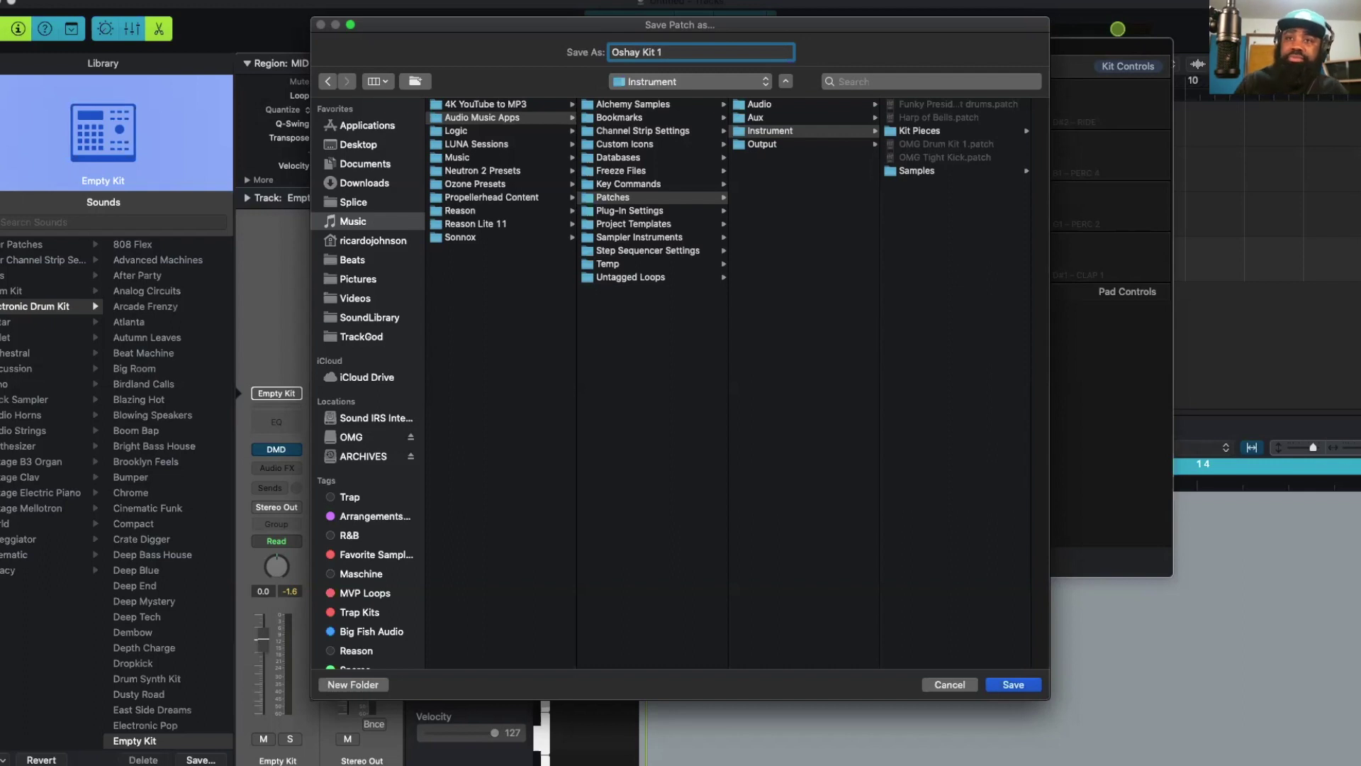
pyautogui.write('y Kit 1')
pyautogui.press('Return')
pyautogui.moveTo(1052, 110)
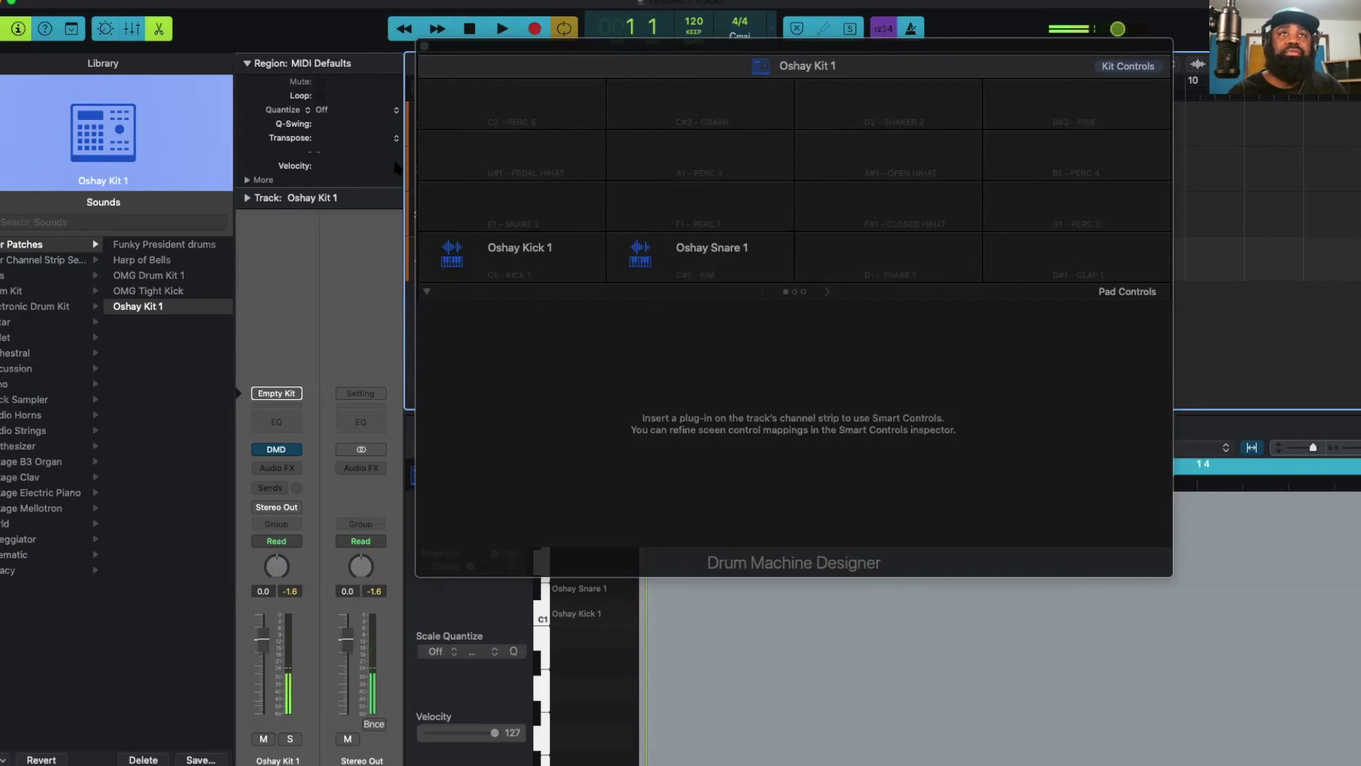
# Close Drum Machine Designer, add empty instrument track Inst 6, and list User Patches
pyautogui.click(424, 46)
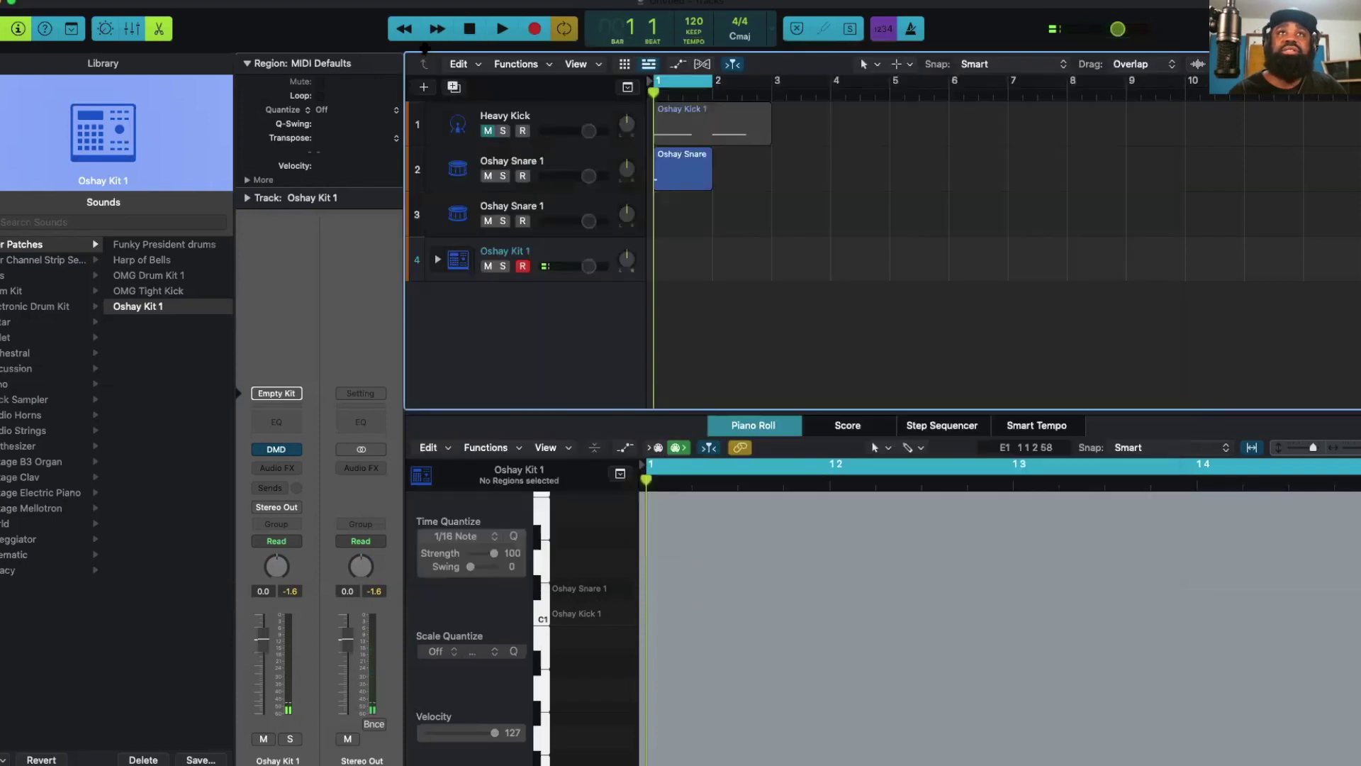
pyautogui.click(423, 86)
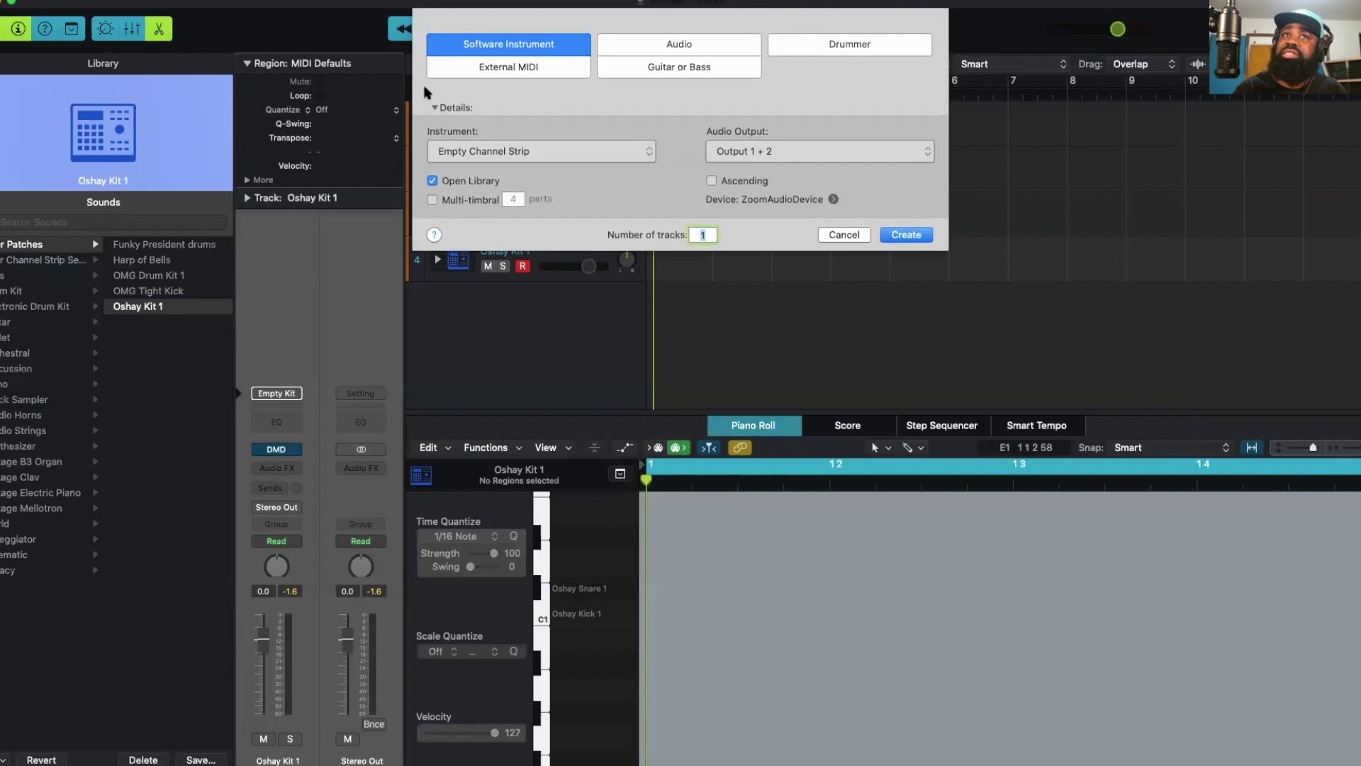
pyautogui.click(905, 235)
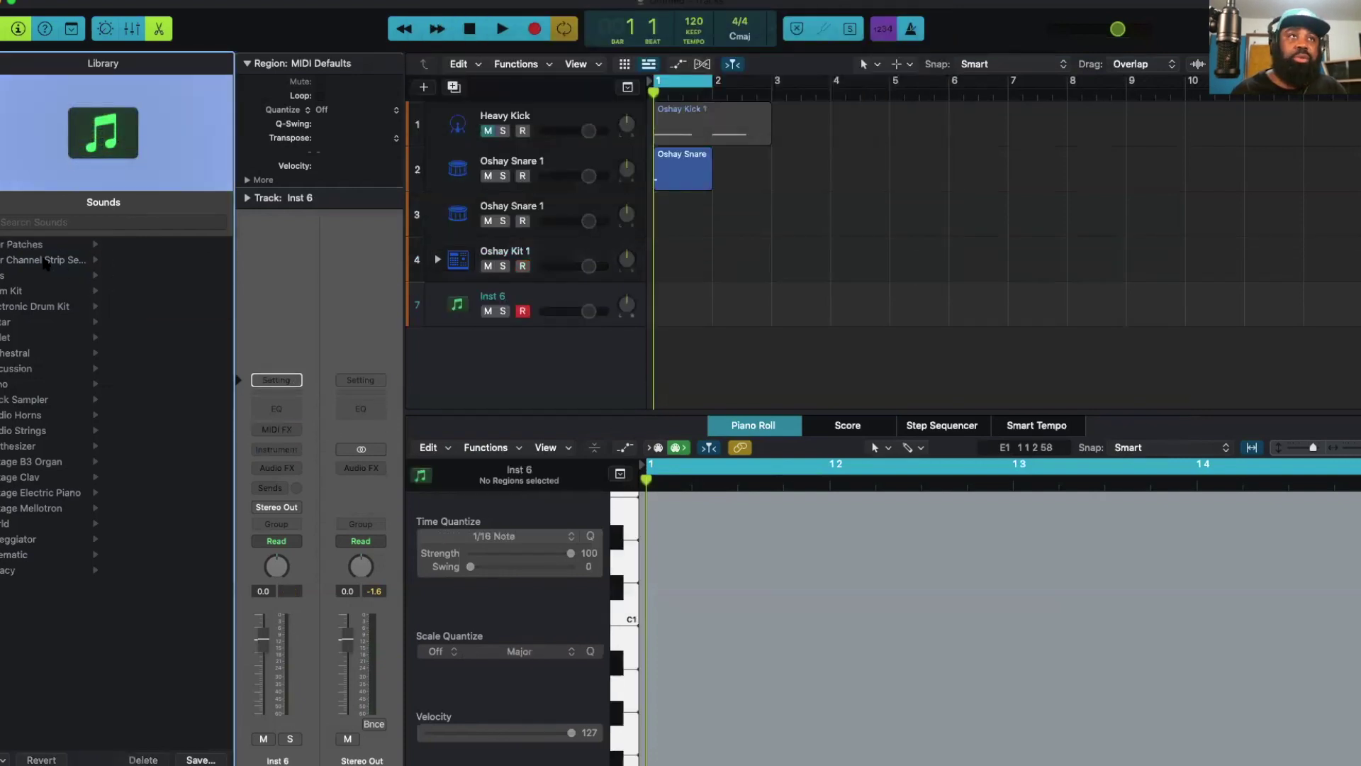
pyautogui.click(27, 246)
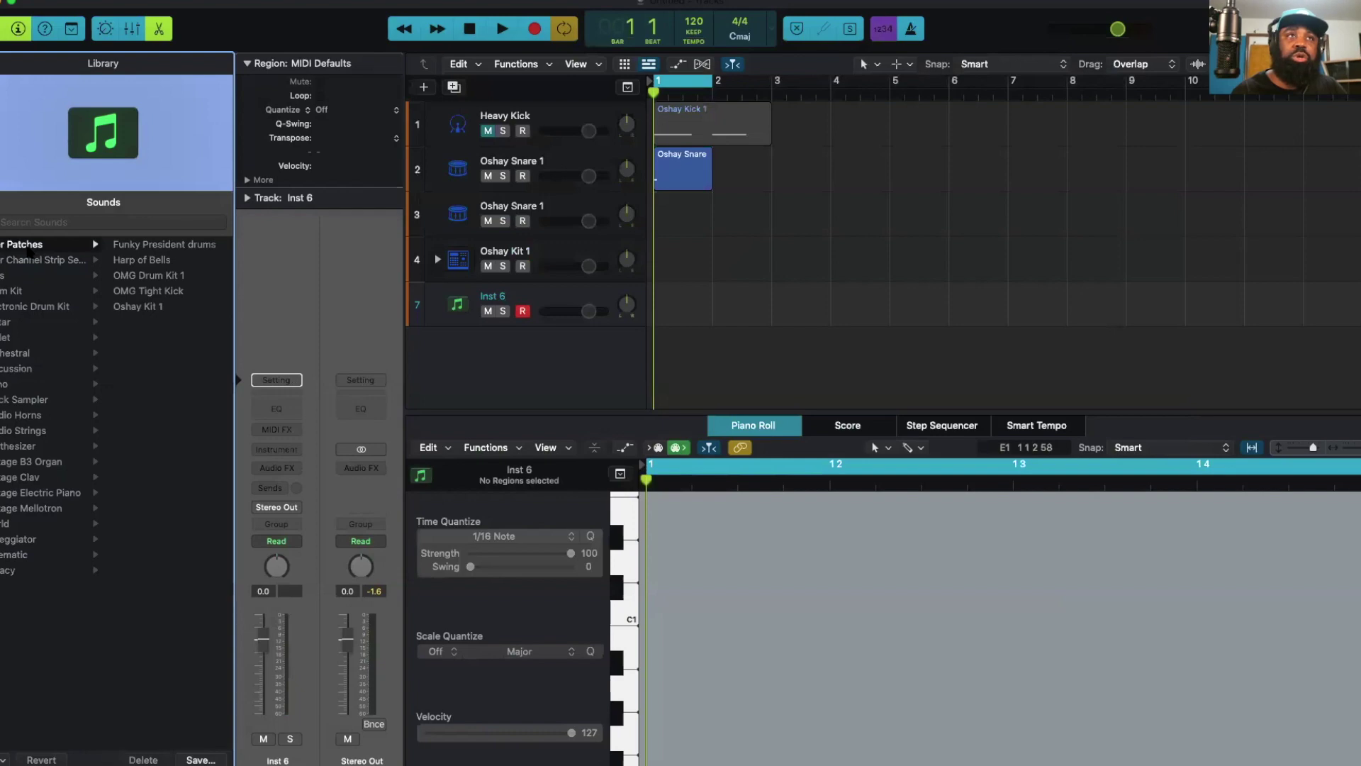